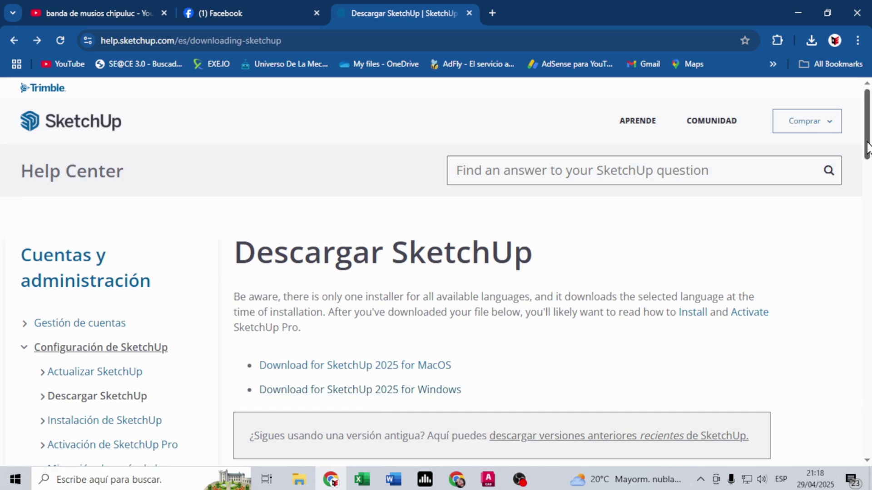
From the Help Center's older-versions page, download the SketchUp 2024 Windows 64-bit installer
drag(867, 147, 868, 170)
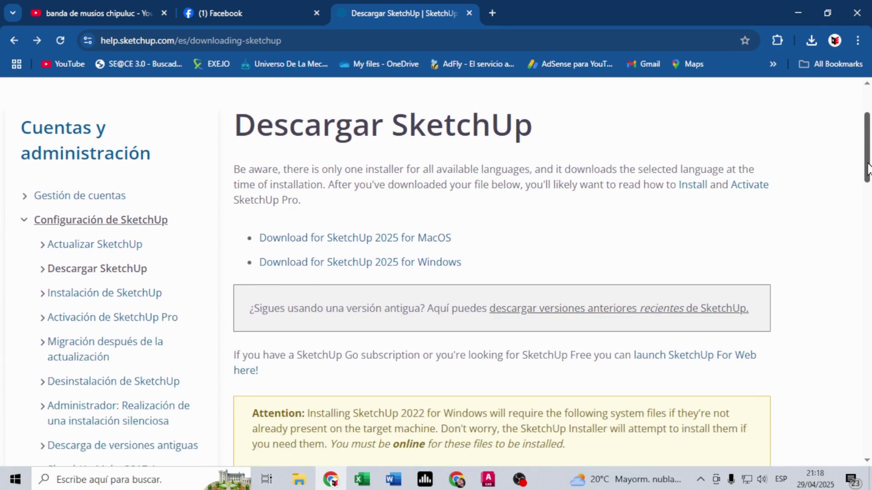
drag(869, 168, 869, 179)
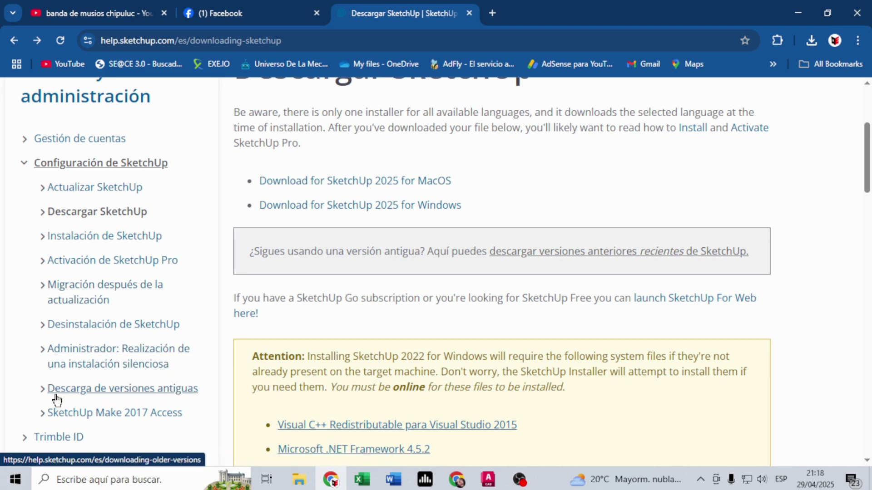
click(119, 395)
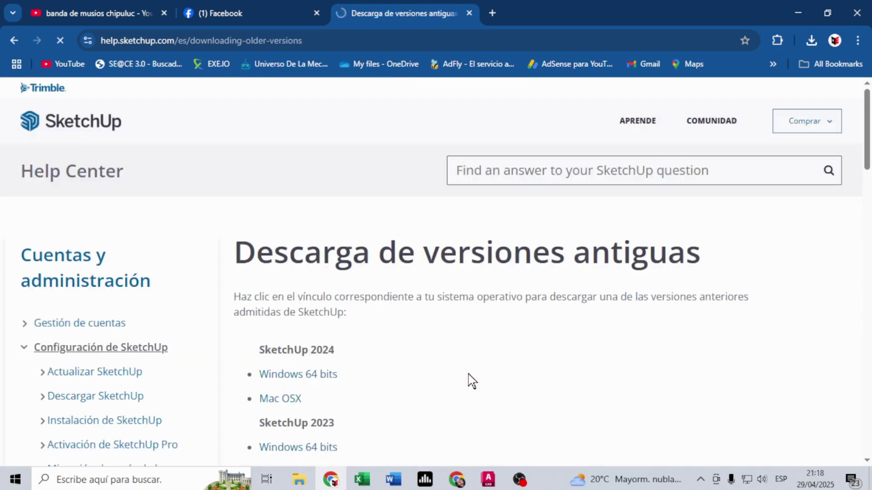
drag(867, 150, 868, 180)
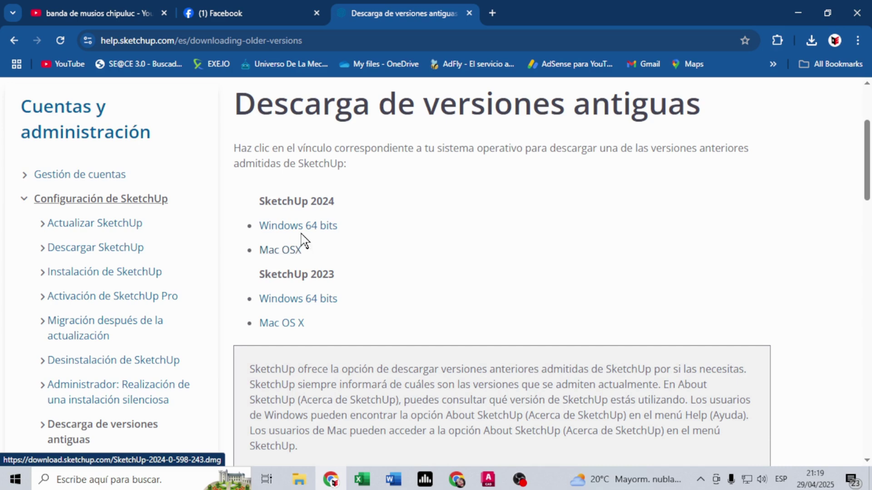
click(312, 230)
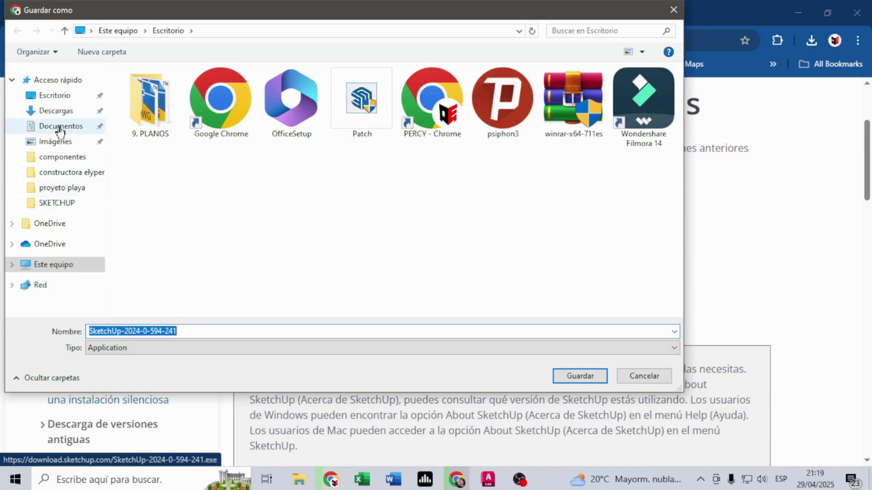
Save the installer to Escritorio, check its download progress, and minimise Chrome
click(47, 96)
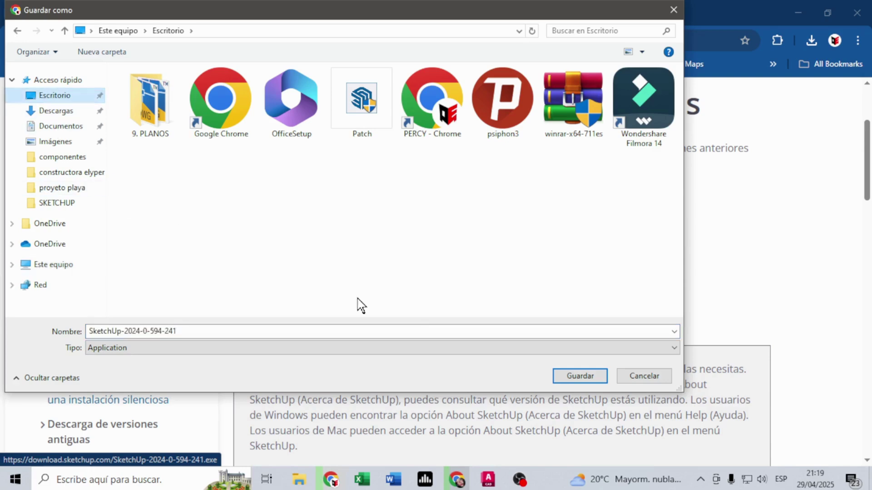
click(579, 379)
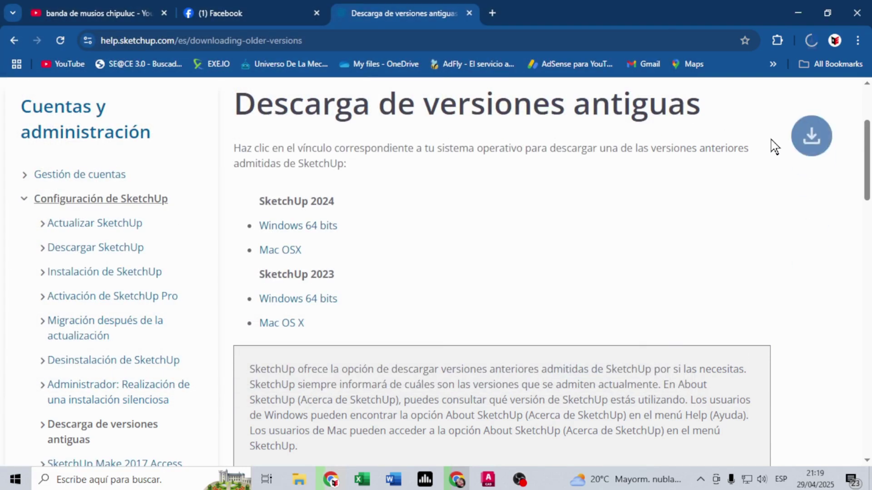
click(811, 41)
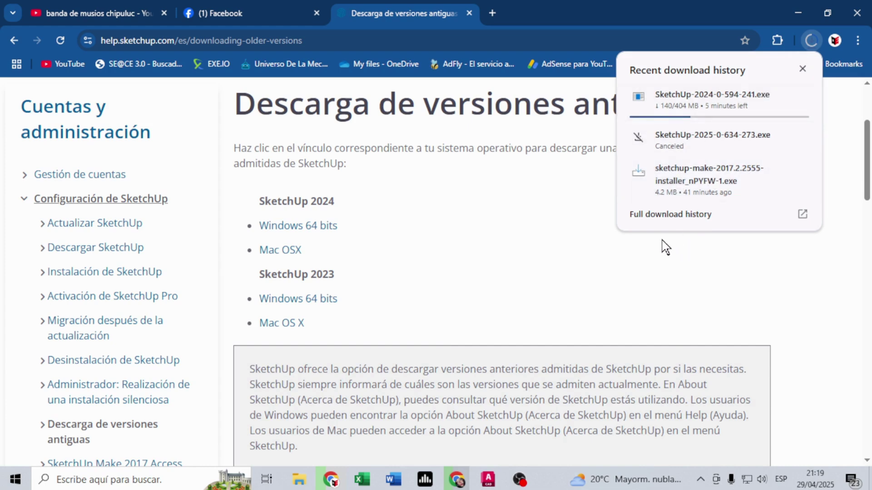
click(797, 14)
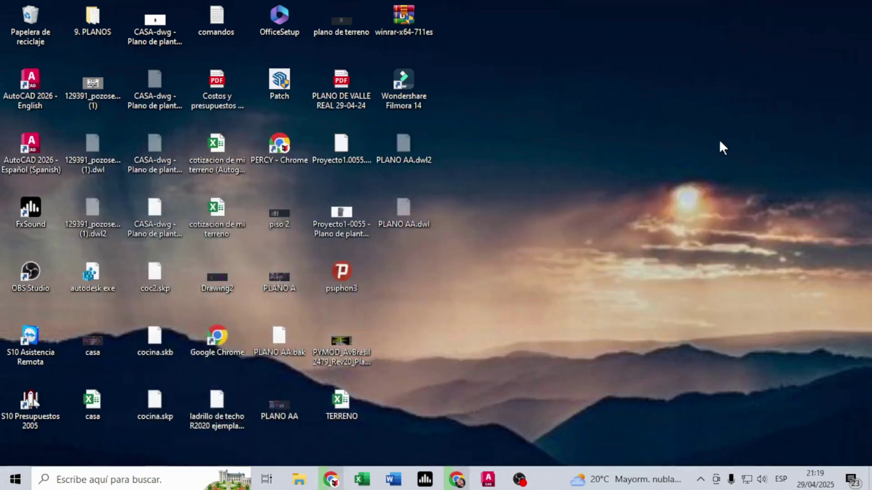
Refresh the desktop twice with Actualizar so the installer file appears
right_click(607, 122)
click(648, 167)
right_click(560, 157)
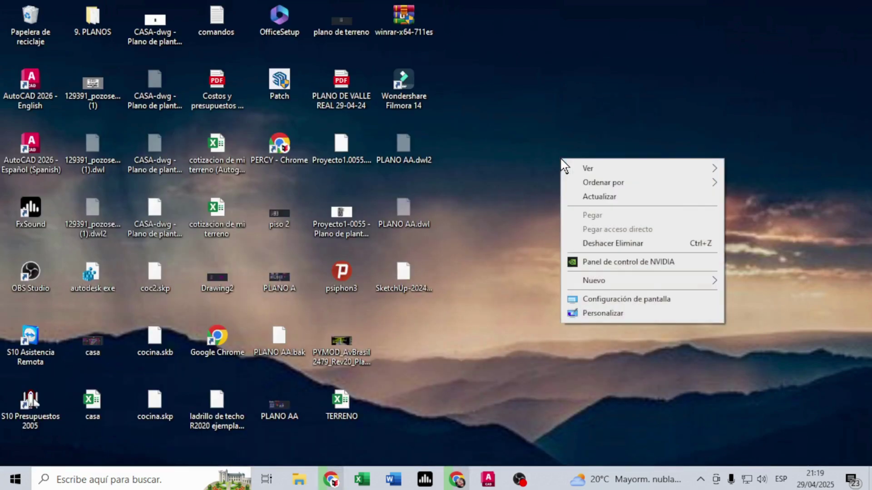
click(600, 198)
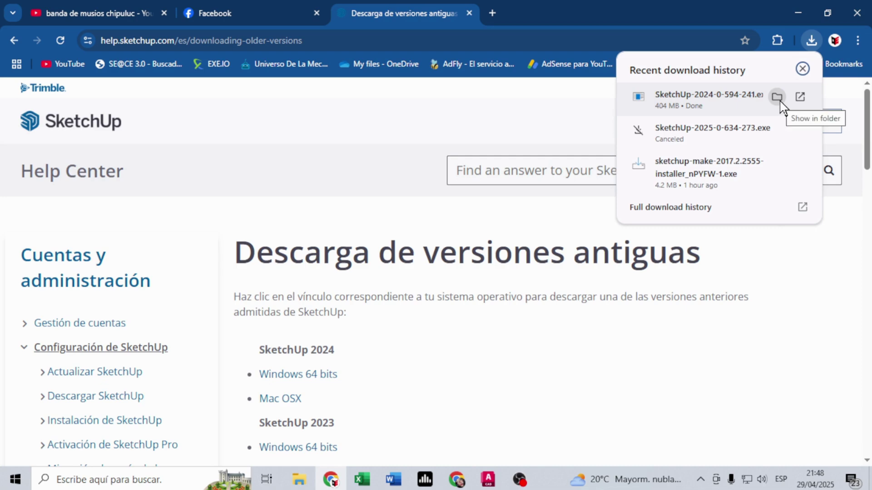
click(779, 104)
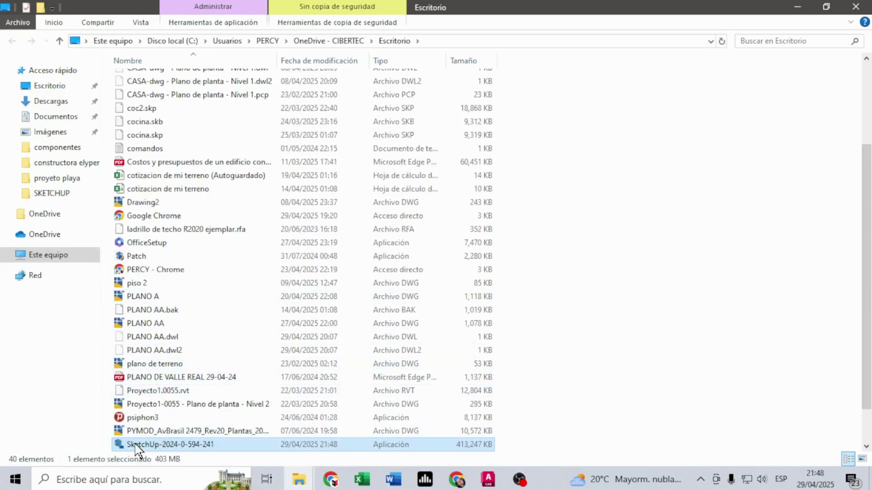
double_click(162, 446)
right_click(162, 446)
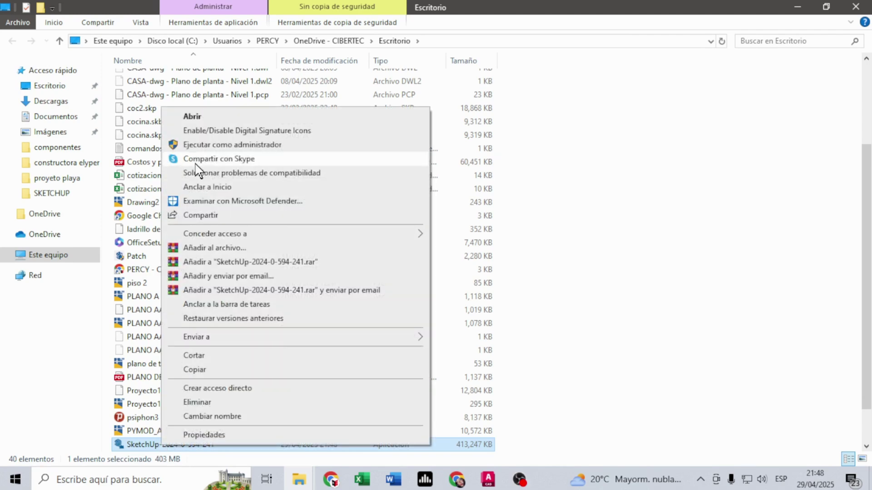
click(239, 144)
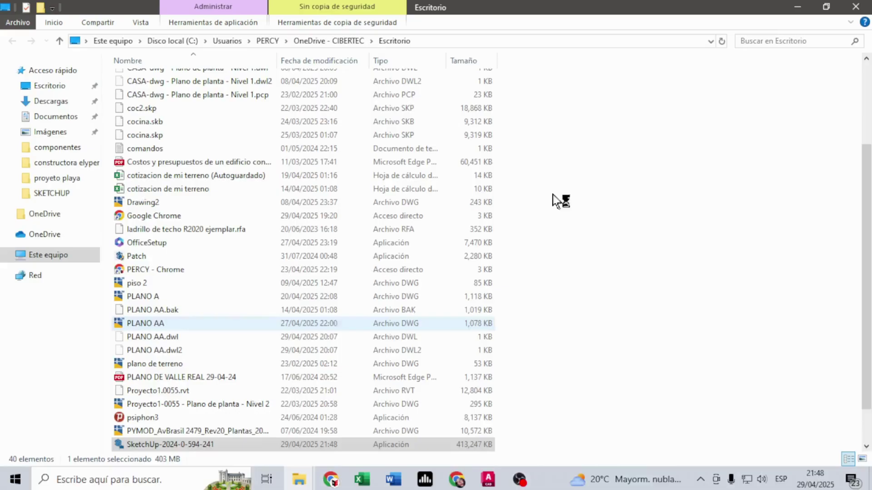
click(797, 6)
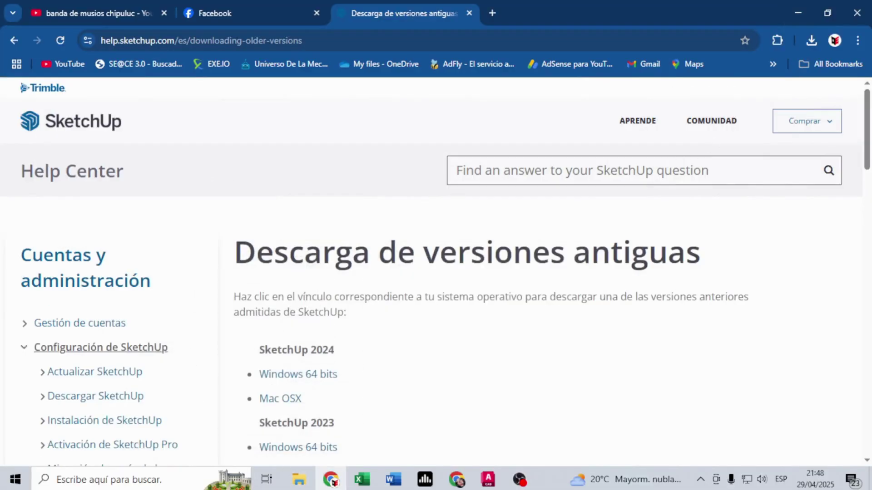
Install SketchUp 2024 with default options into C:\Program Files\SketchUp\SketchUp 2024
click(796, 16)
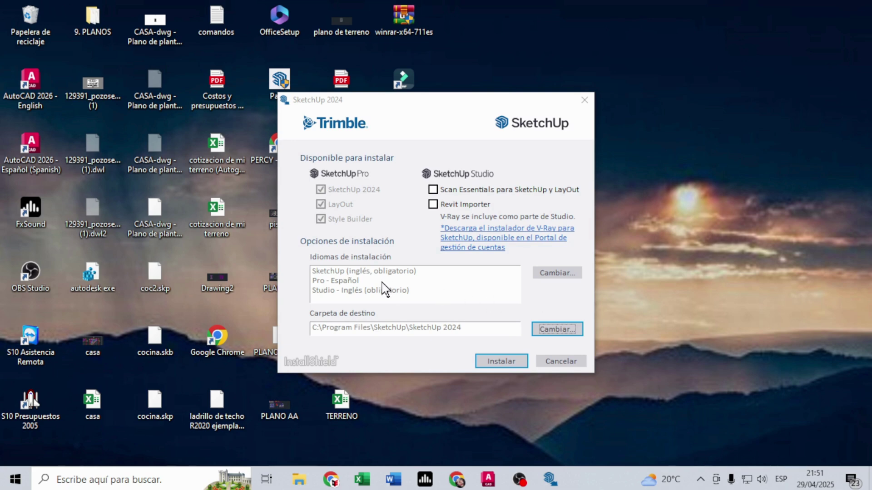
click(512, 363)
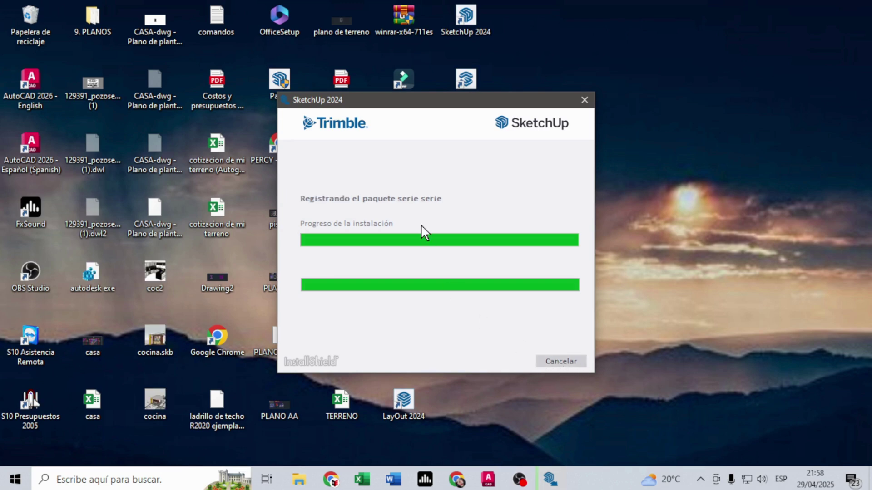
Move the installer window aside and reposition the SketchUp 2024 desktop shortcut
drag(328, 93, 414, 107)
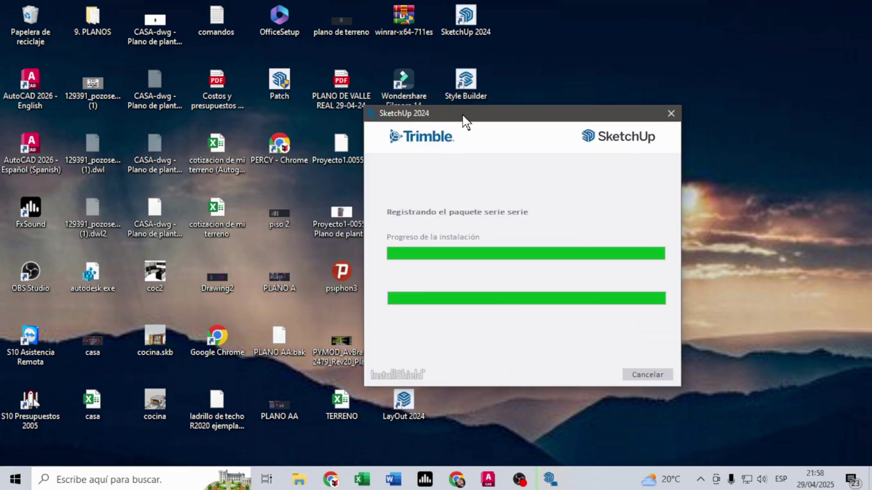
mouse_move(463, 118)
mouse_down()
mouse_move(604, 120)
mouse_move(560, 140)
mouse_up()
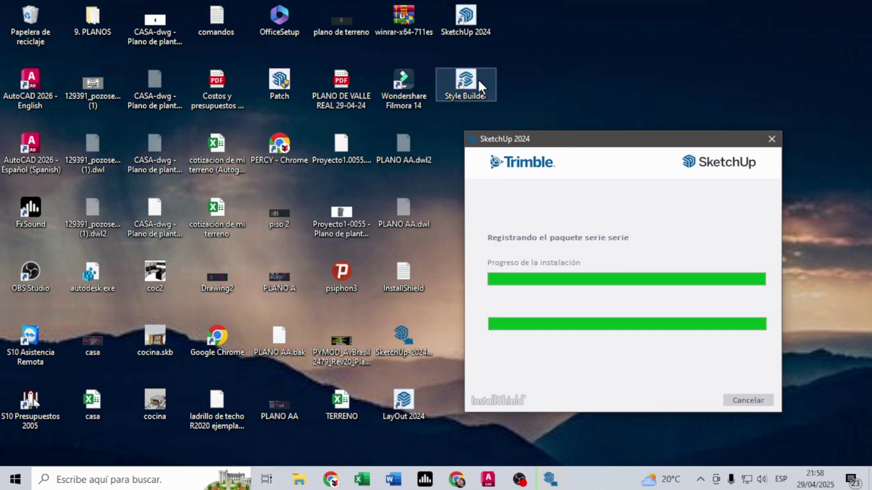
drag(465, 16, 601, 58)
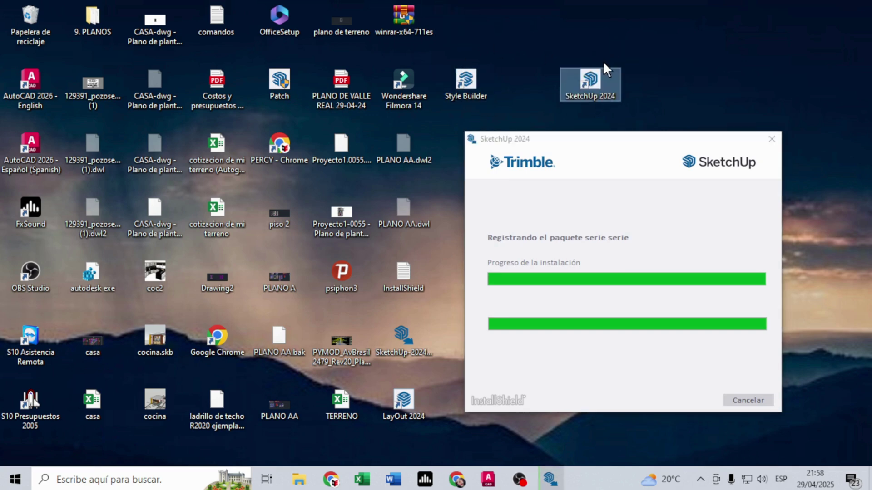
mouse_move(599, 72)
mouse_down()
mouse_move(629, 47)
mouse_move(628, 61)
mouse_up()
mouse_move(466, 82)
mouse_down()
mouse_move(533, 65)
mouse_move(533, 56)
mouse_move(487, 71)
mouse_up()
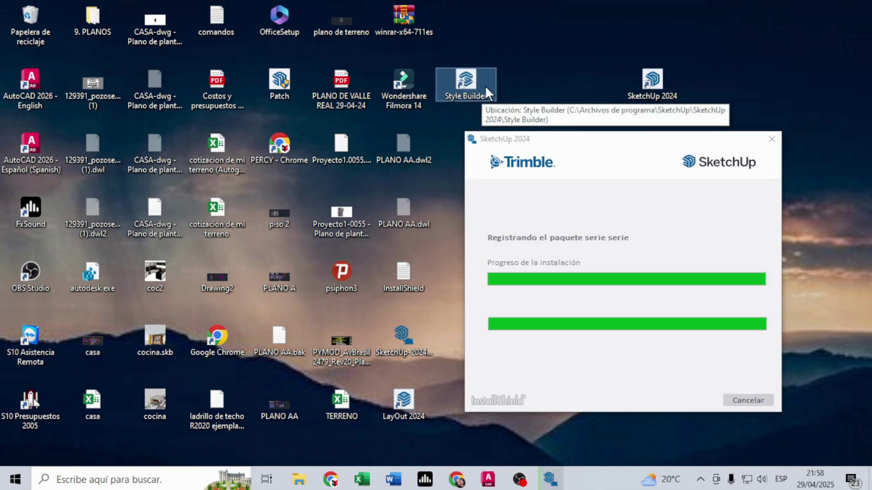
Delete the Style Builder shortcut and rearrange the LayOut 2024 and SketchUp 2024 shortcuts
key(Delete)
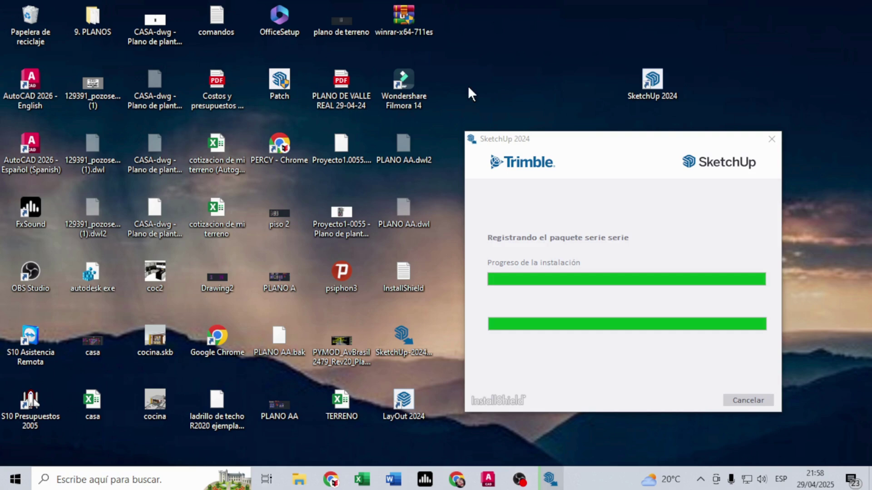
drag(413, 399, 495, 91)
click(528, 89)
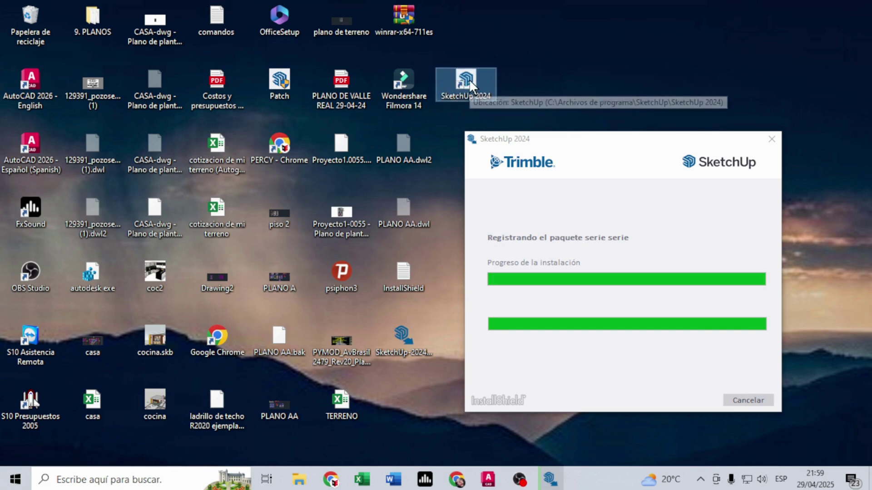
mouse_move(470, 79)
mouse_down()
mouse_move(475, 56)
mouse_move(405, 398)
mouse_up()
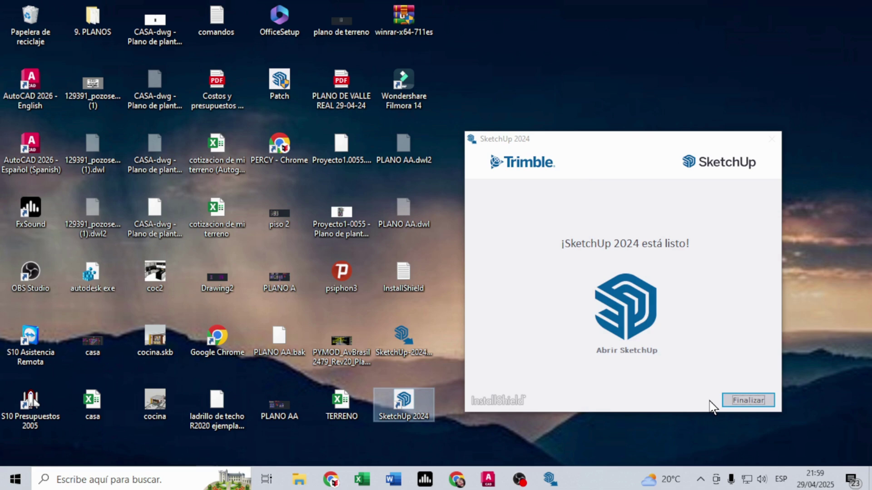
Finish the installer, move the SketchUp 2024 shortcut to open space, and launch it
click(748, 401)
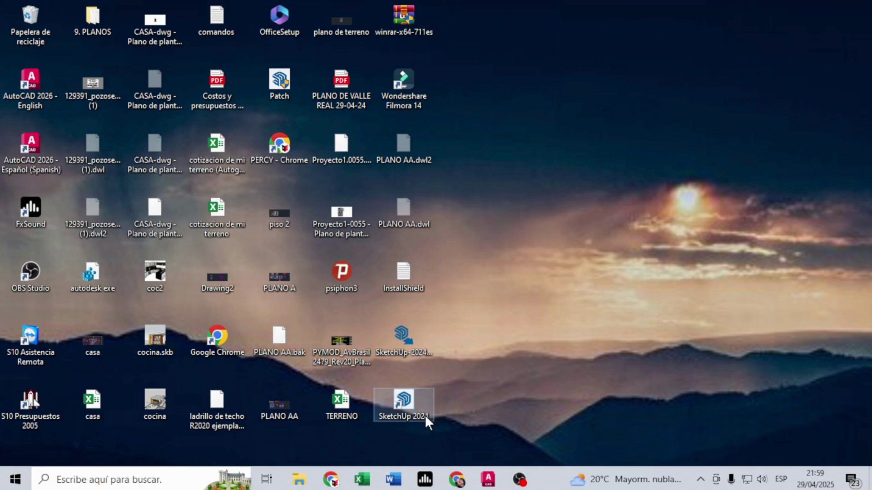
drag(424, 415, 545, 288)
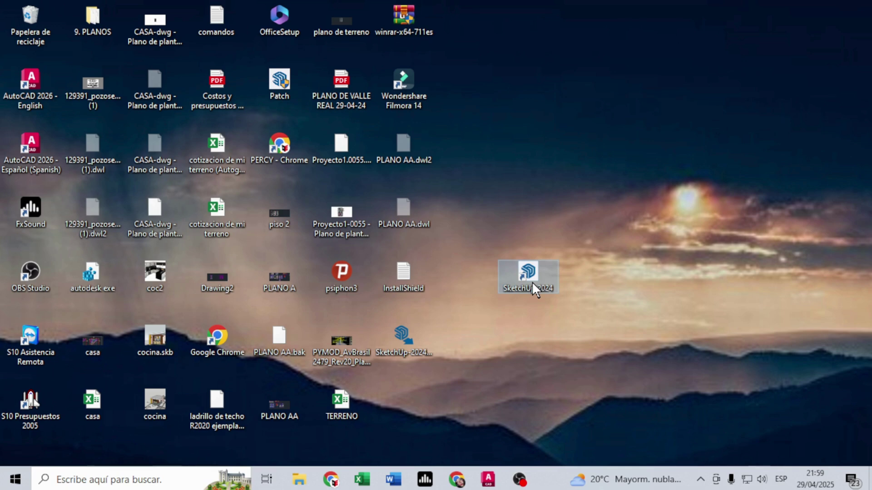
double_click(531, 282)
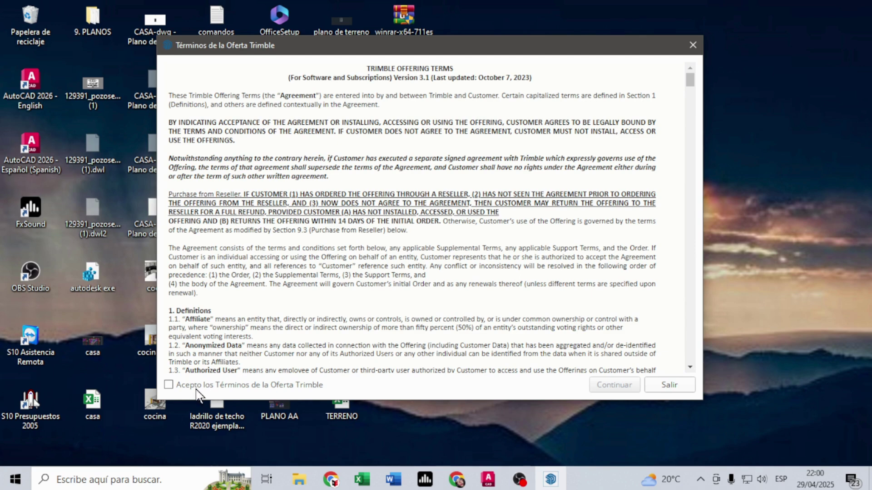
Accept 'Acepto los Términos de la Oferta Trimble' and continue
click(169, 385)
click(614, 385)
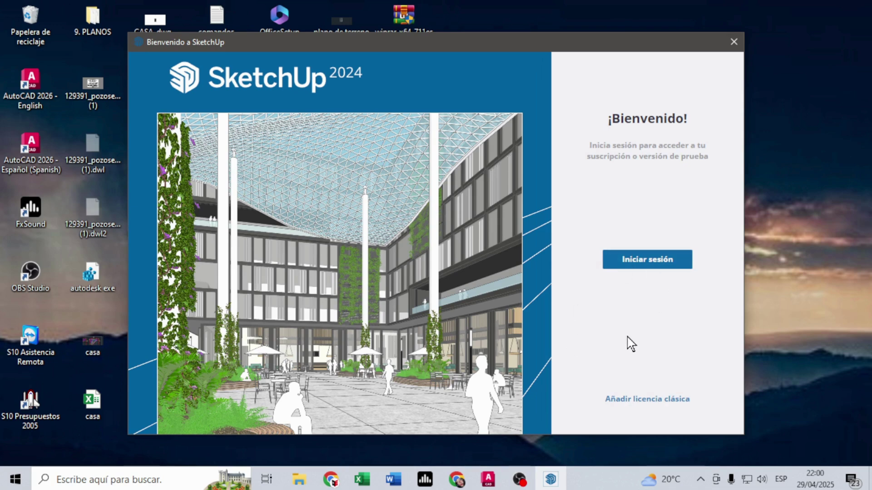
Start sign-in from SketchUp and translate the Trimble ID page into español
click(641, 266)
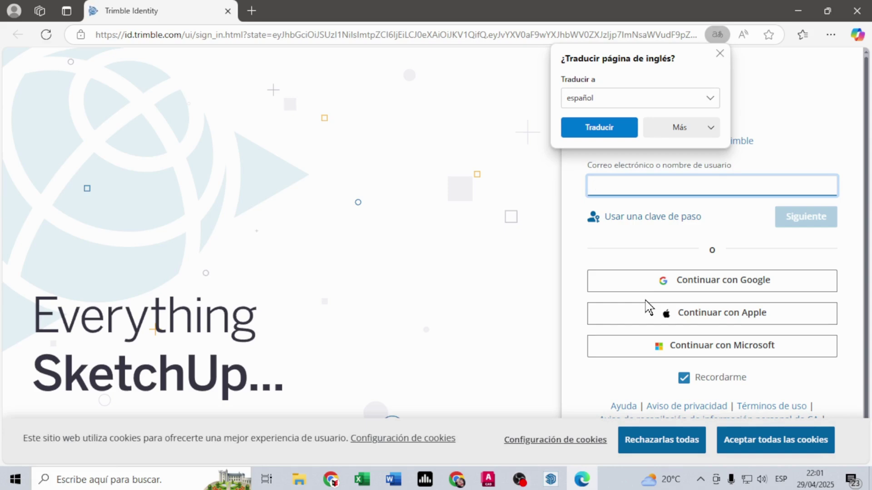
click(614, 127)
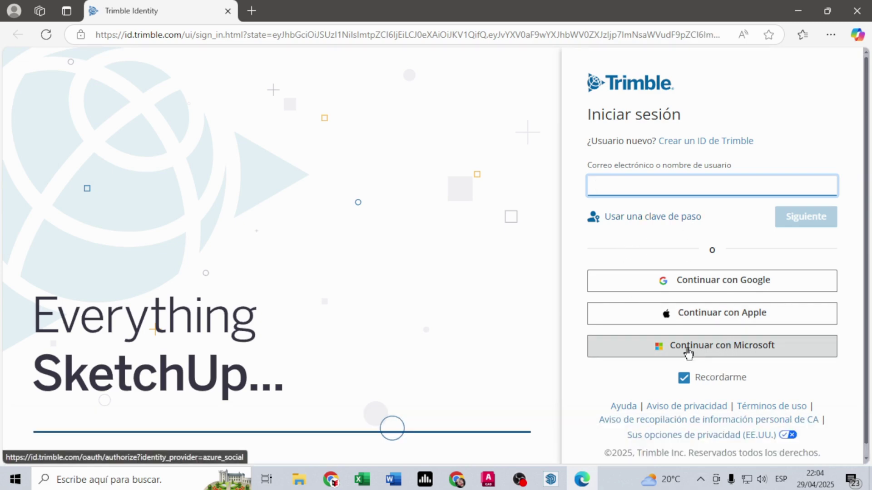
Sign in with Microsoft using the account e-mail and pasted password
click(687, 352)
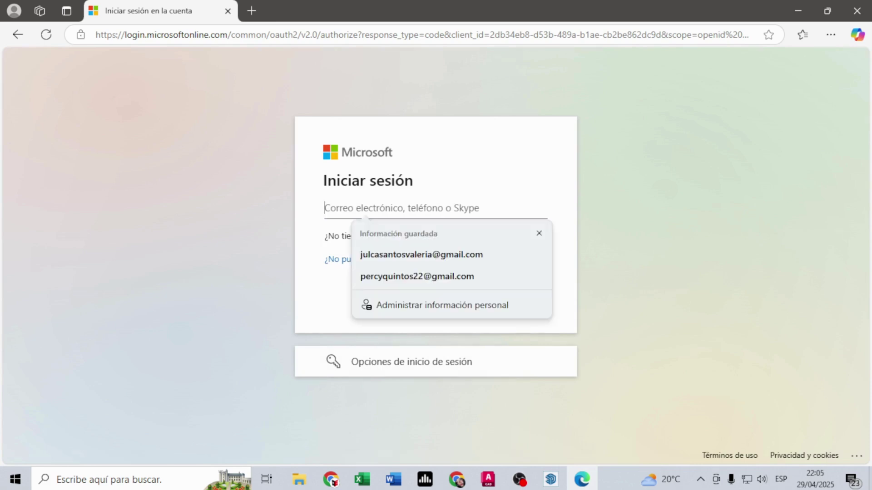
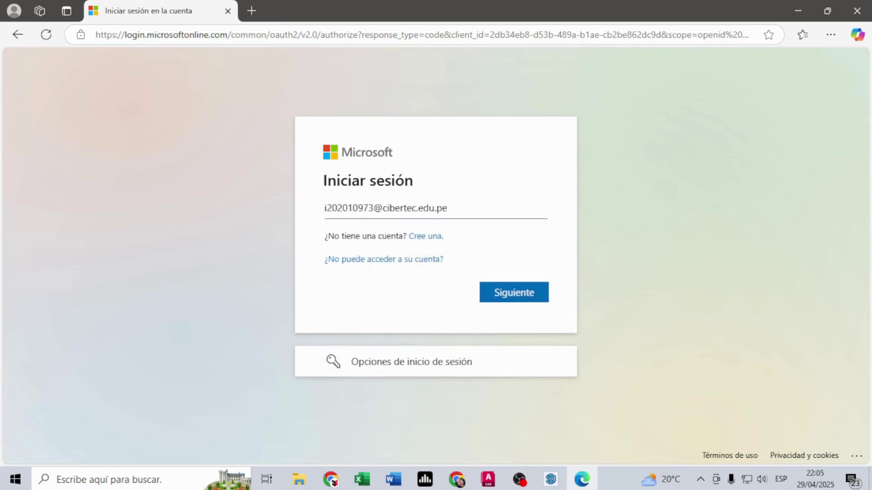
click(529, 299)
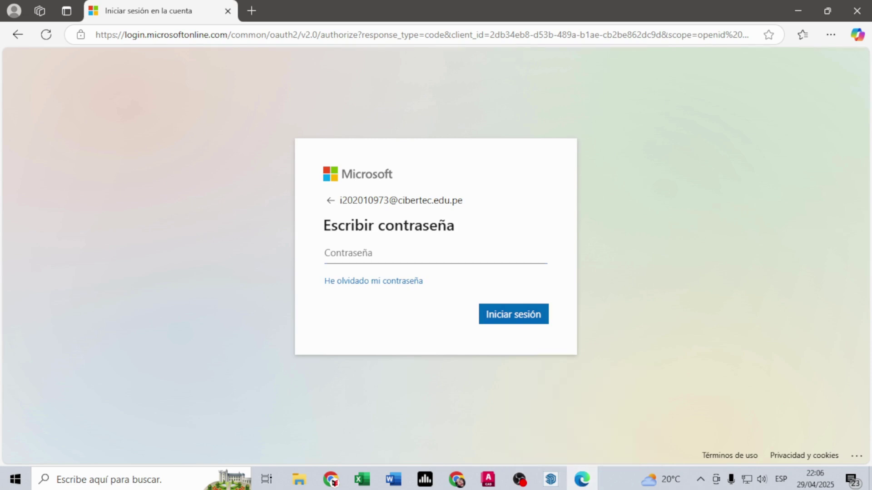
key(ctrl+v)
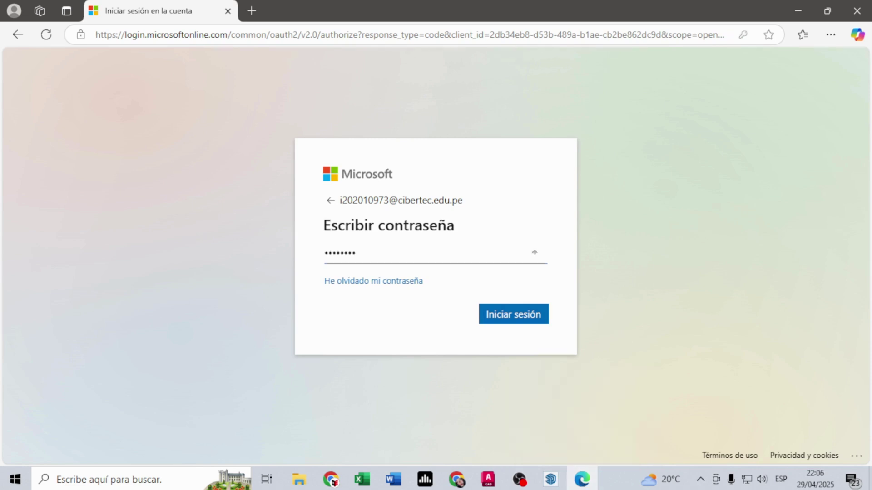
click(517, 312)
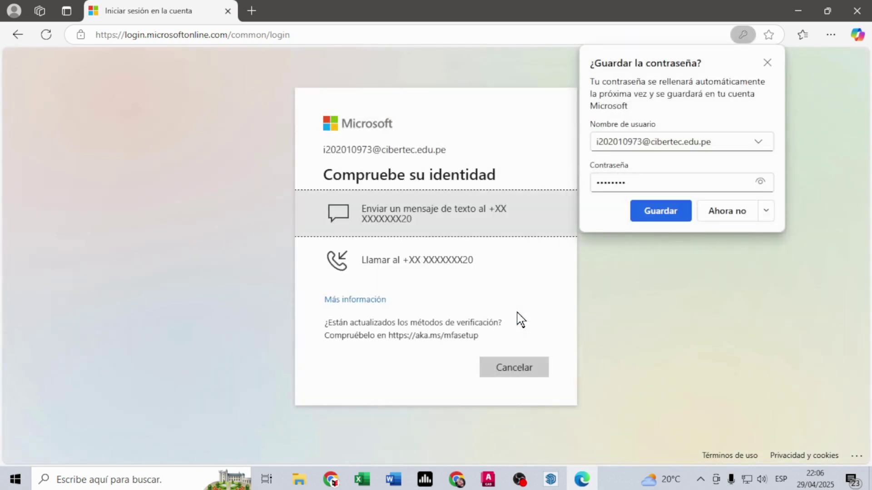
Verify with the text-message code and grant Trimble Identity the requested permissions
click(486, 226)
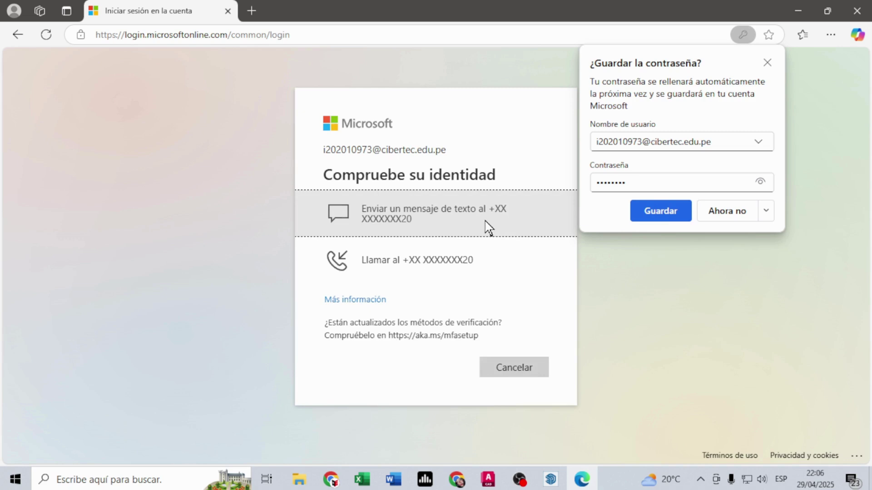
click(650, 217)
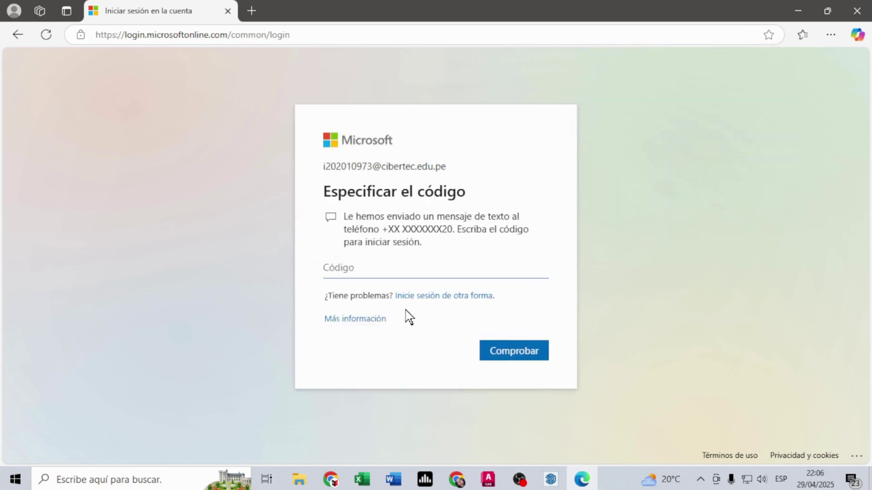
key(Return)
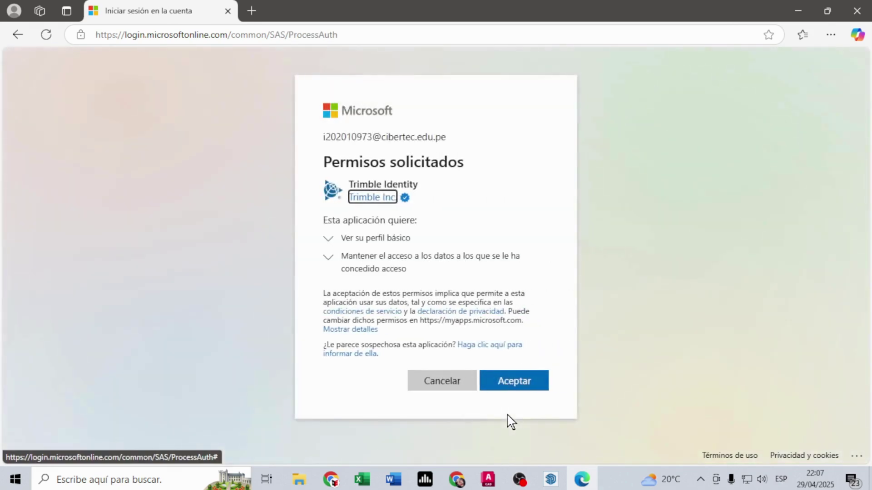
click(507, 391)
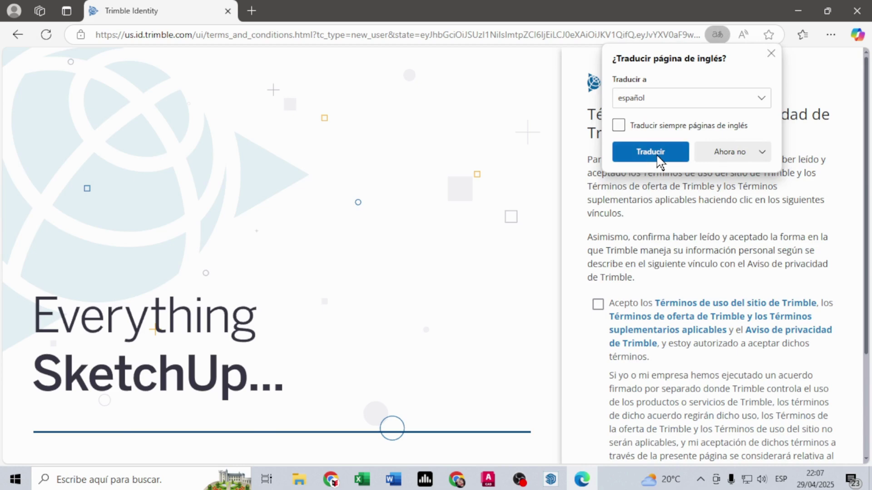
Accept Trimble's terms and privacy notice with 'Aceptar y continuar', then skip passkey creation for now
click(771, 54)
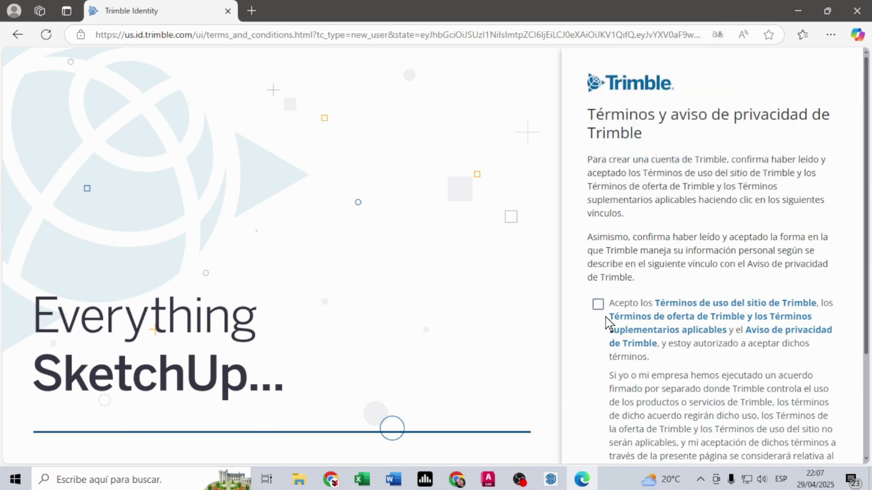
click(598, 304)
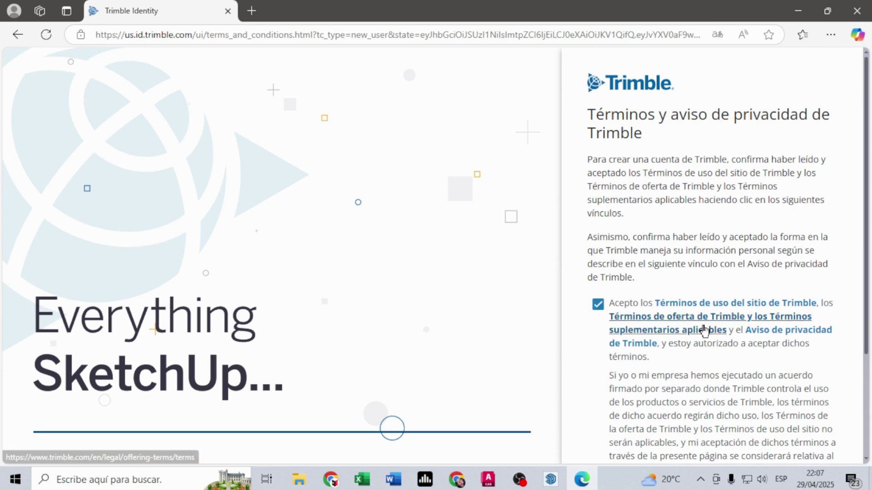
scroll(704, 331, down, 3)
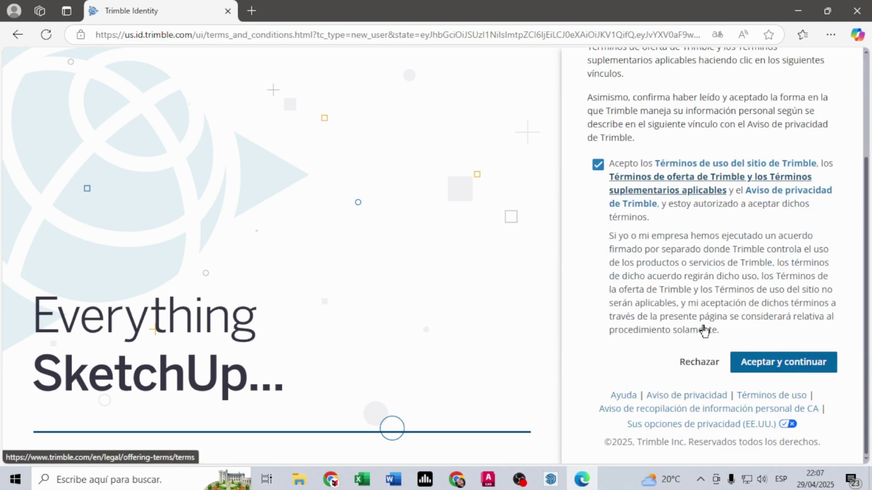
click(773, 373)
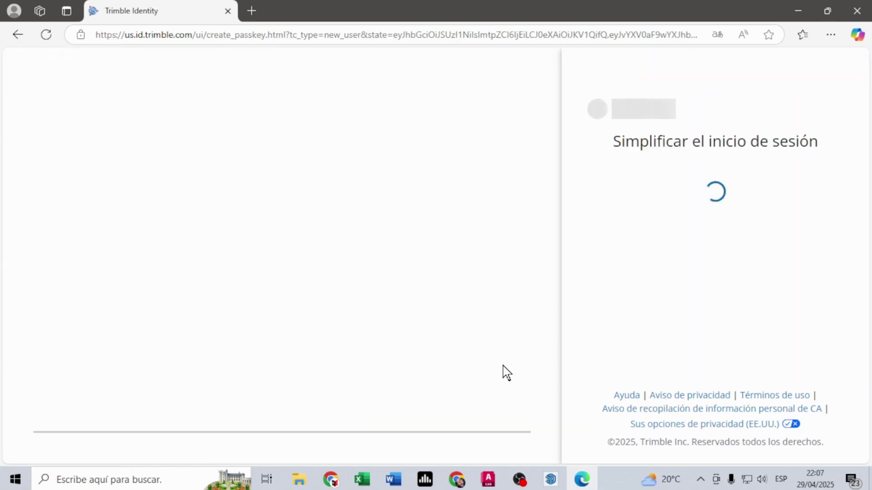
scroll(667, 340, down, 3)
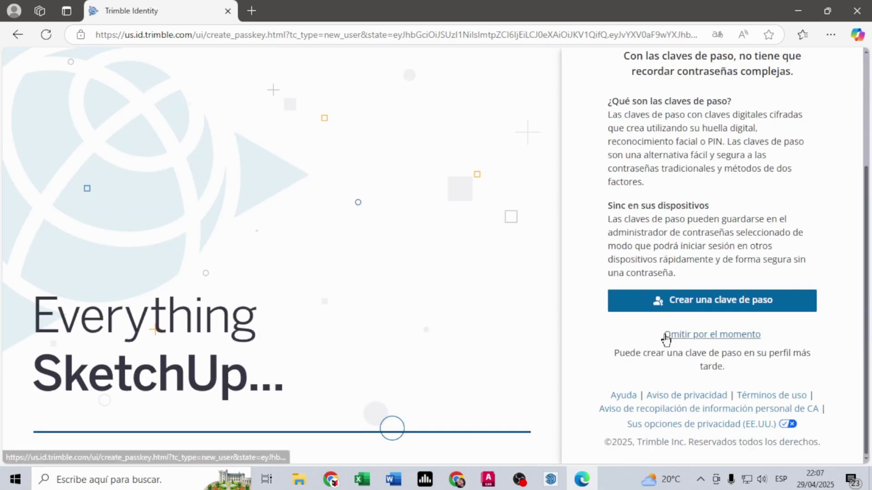
click(688, 335)
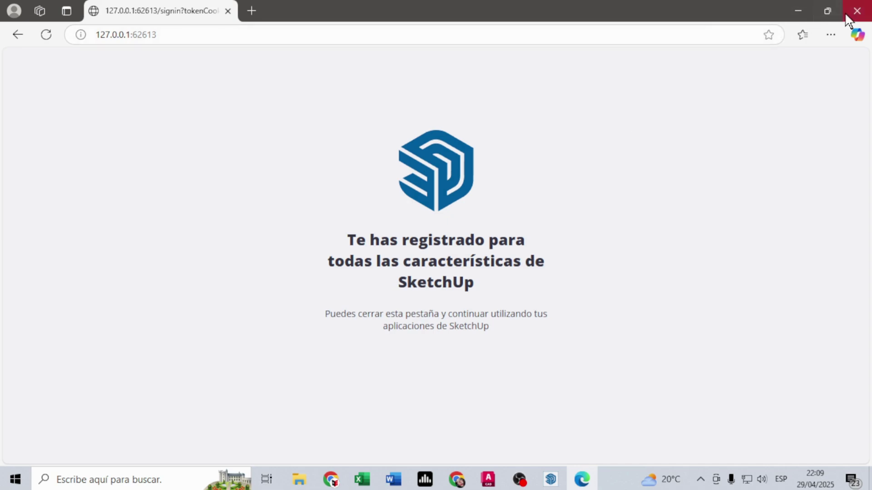
Uncover the SketchUp dialog, start the free trial, and continue with 'Empieza a modelar'
click(808, 9)
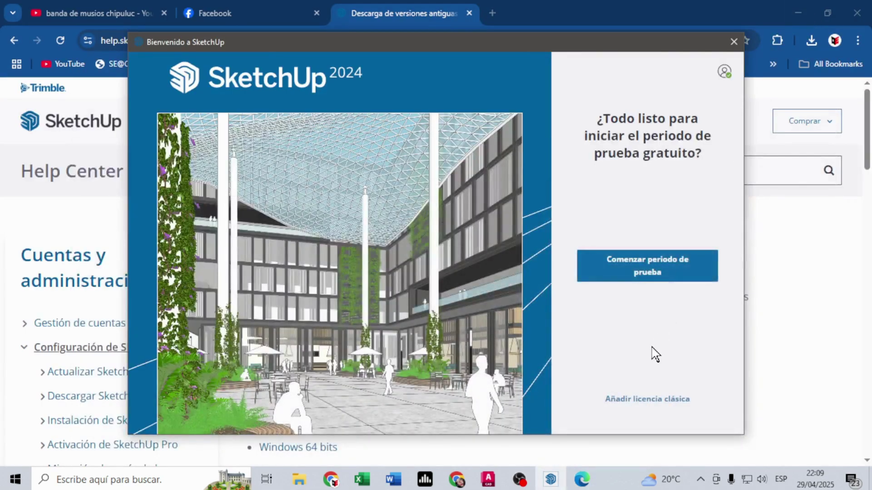
click(797, 13)
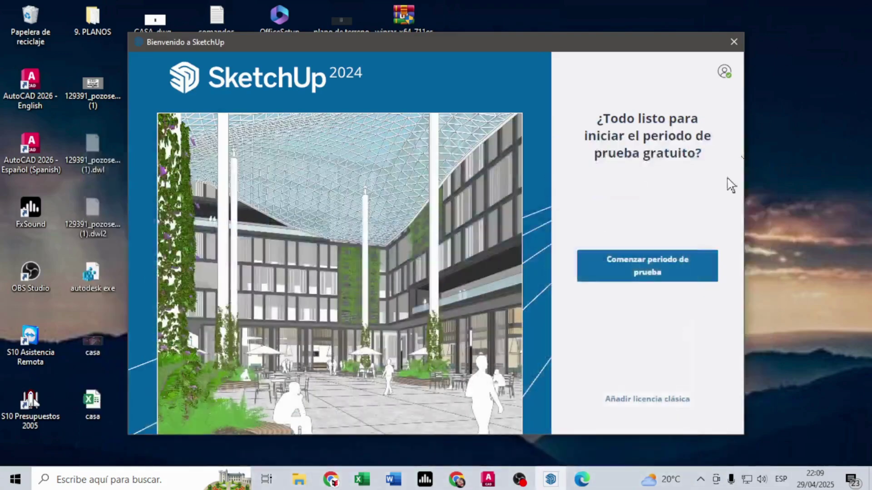
click(628, 272)
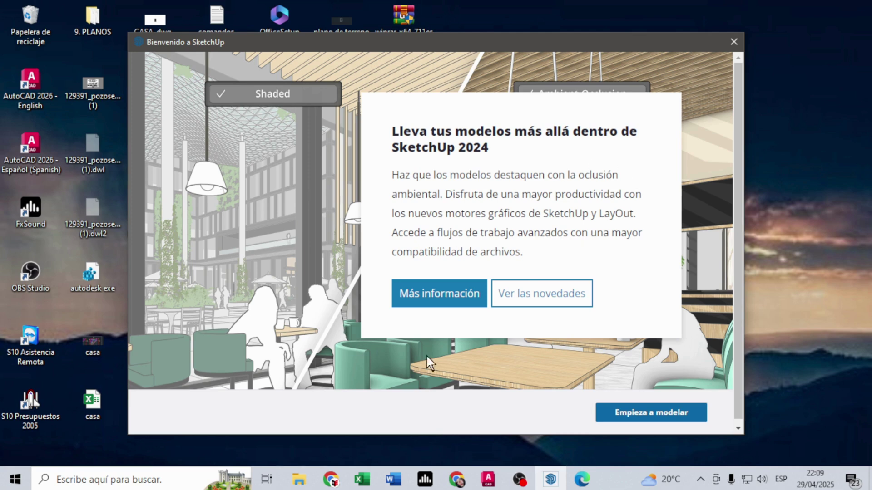
click(624, 420)
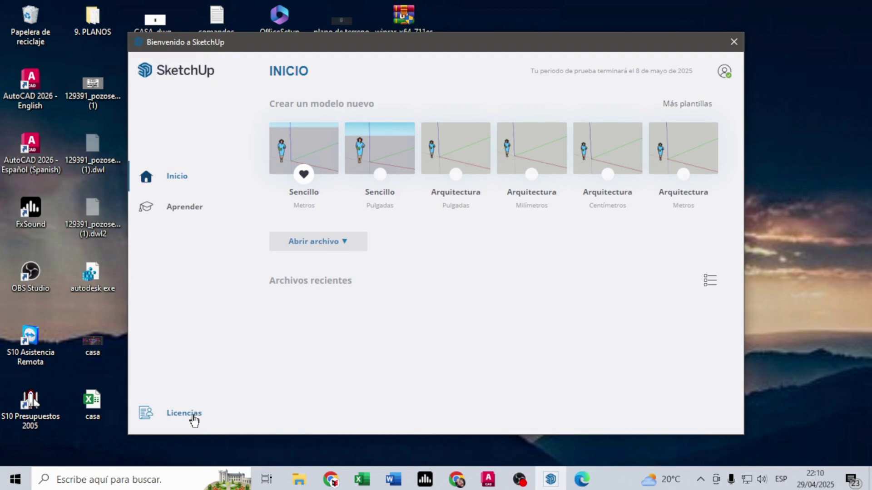
click(194, 420)
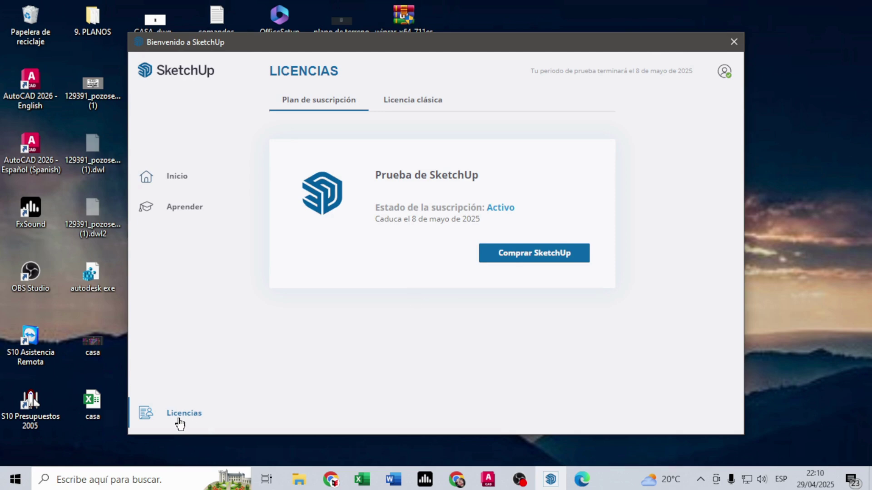
click(180, 183)
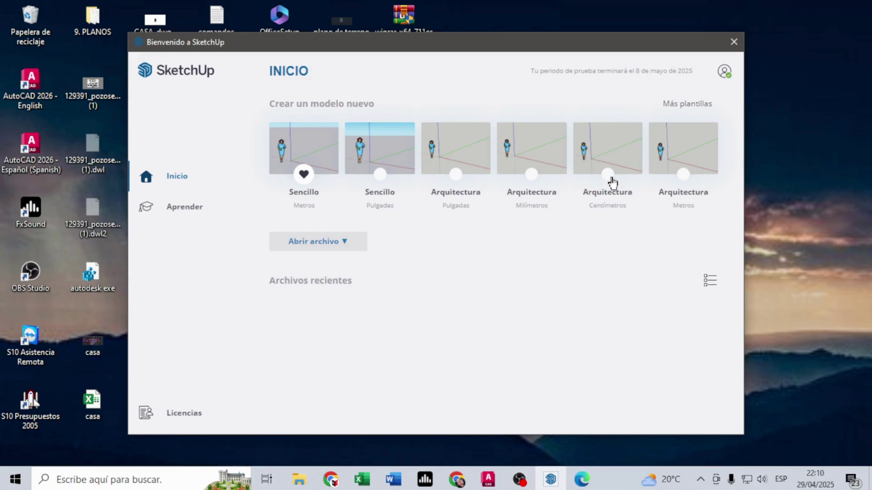
Open a new untitled model from a template on the SketchUp Inicio page
click(695, 161)
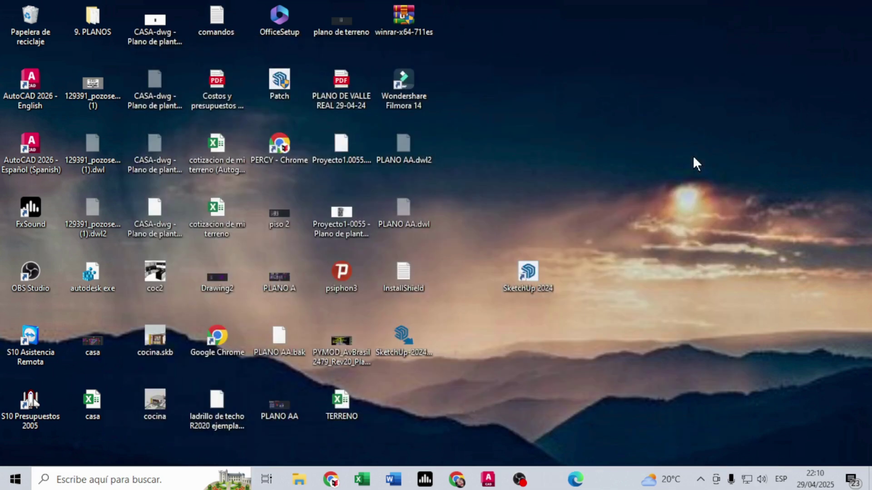